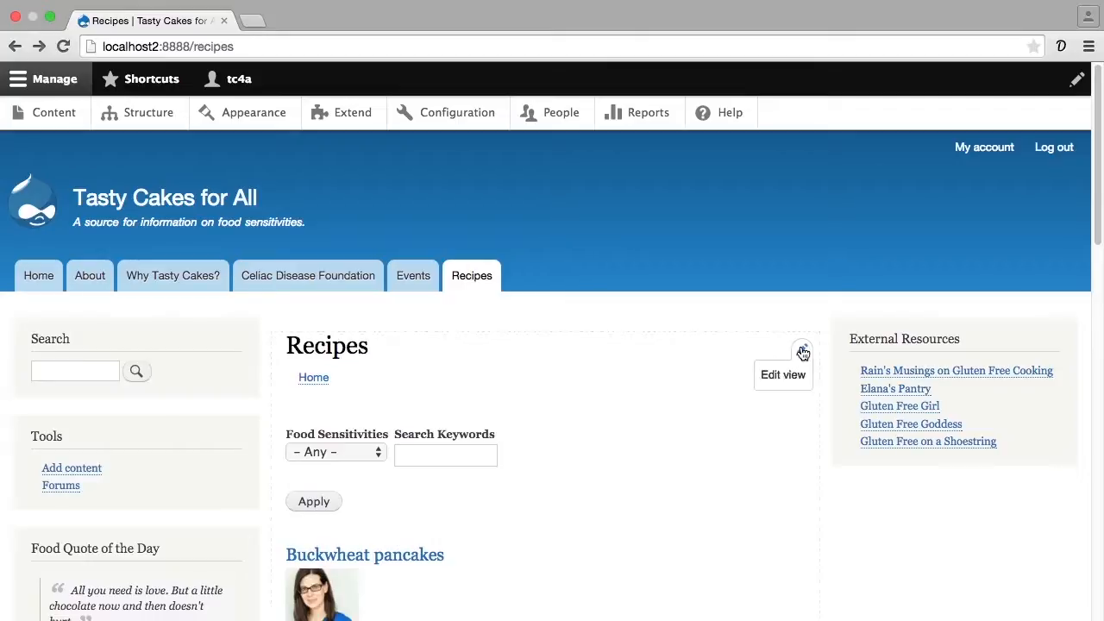
- Open the Recipes view for editing and expand its advanced settings
left_click(776, 368)
scroll(766, 406, "down", 2)
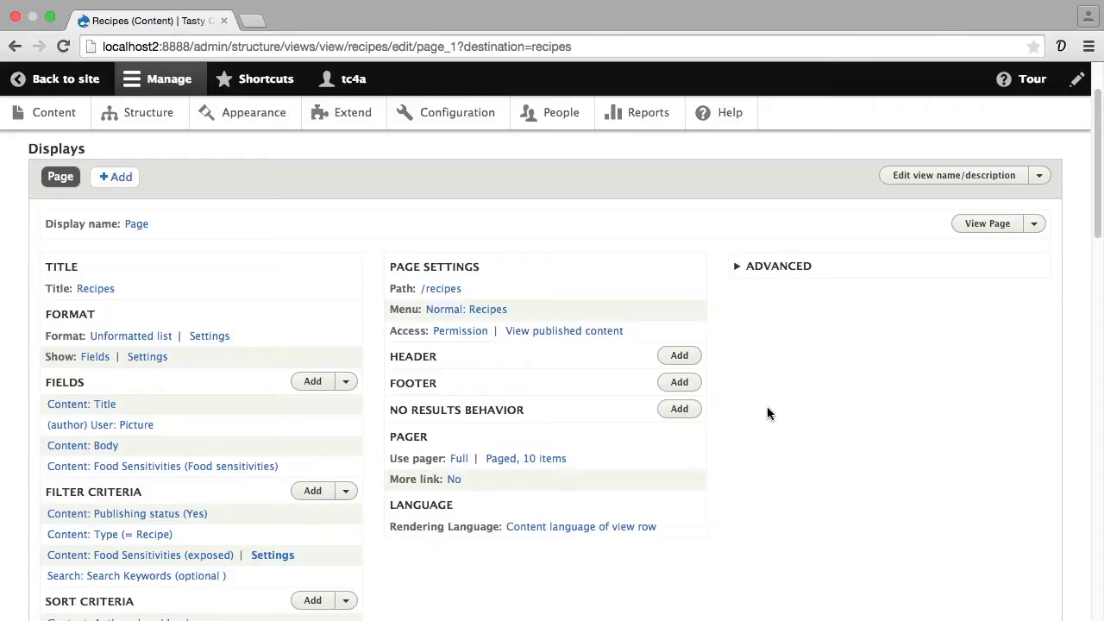
left_click(793, 268)
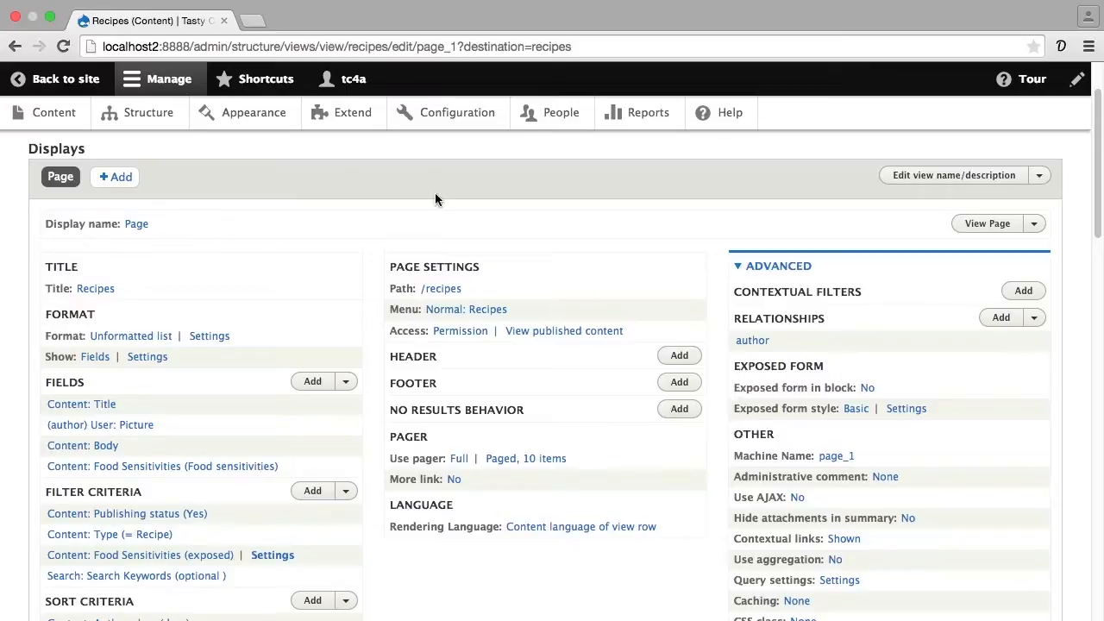
- Open the live Recipes page in a separate browser tab, examine its filter form and sidebars, and return to the view editor
left_click(74, 78, "super")
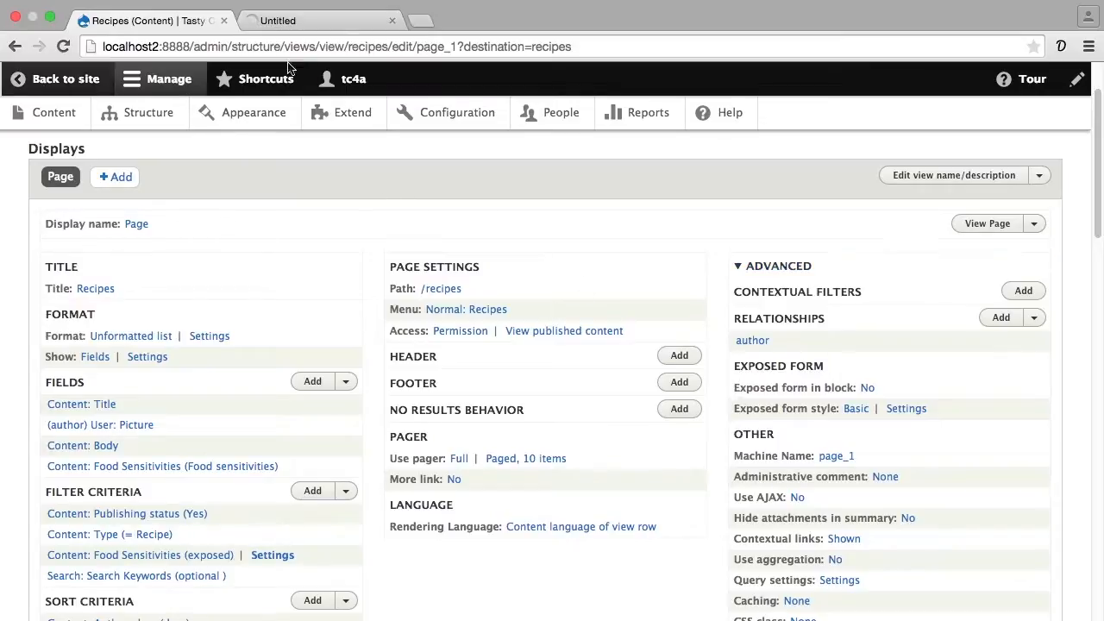
left_click(315, 26)
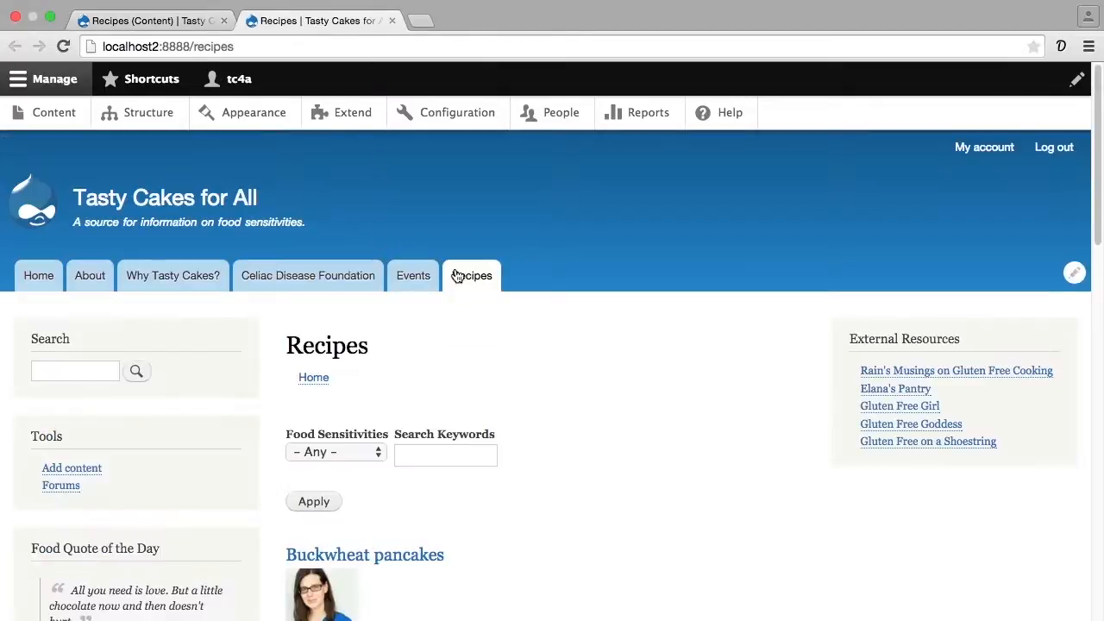
scroll(516, 362, "down", 3)
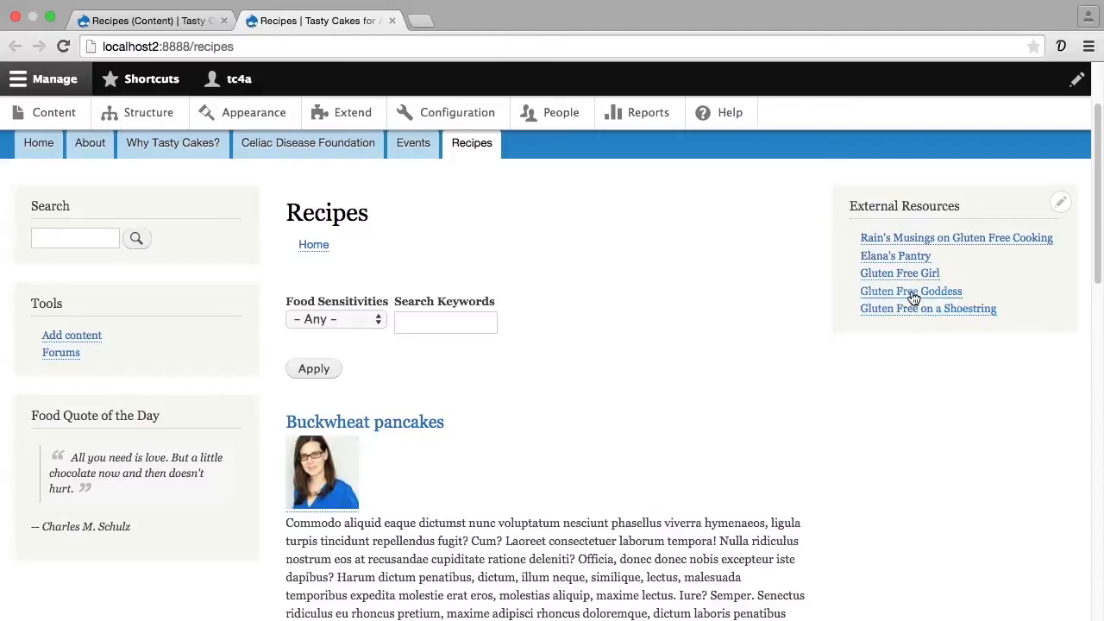
left_click(153, 19)
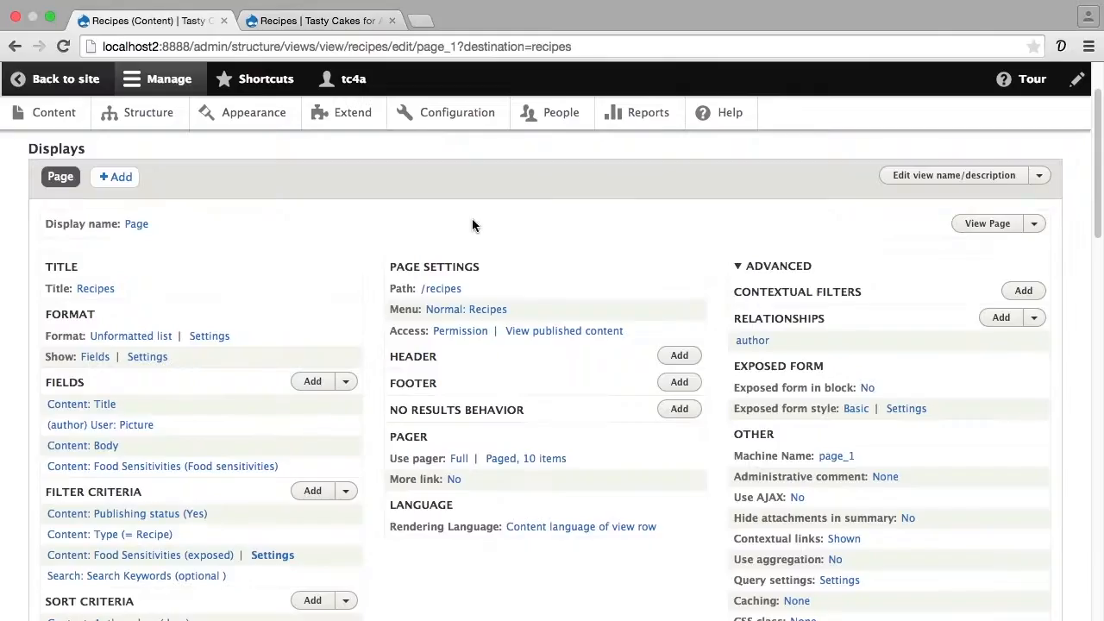
- Set the Recipes view's exposed form to be placed in a block by choosing Yes, and apply the setting
left_click(866, 390)
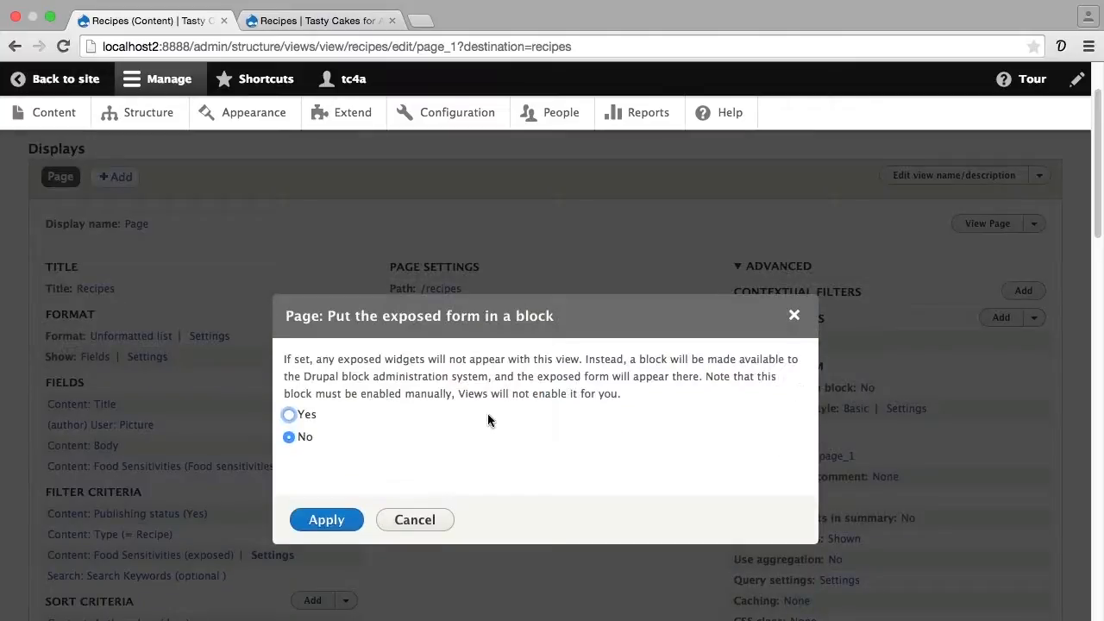
left_click(307, 415)
left_click(333, 522)
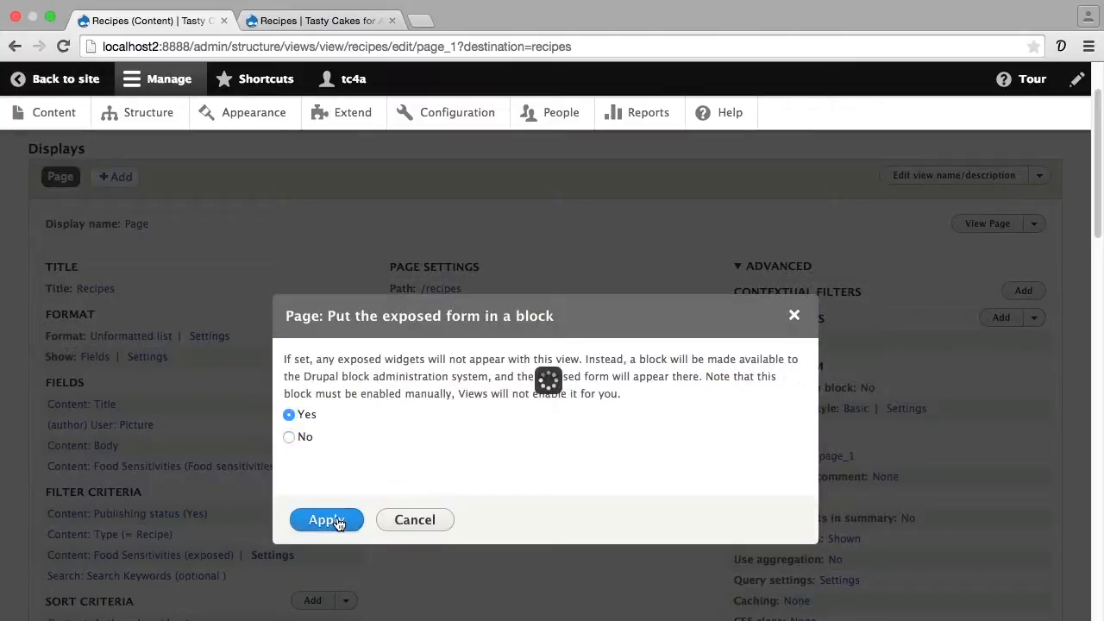
- Set the submit button text in the exposed form style settings to "Show recipes »"
left_click(774, 317)
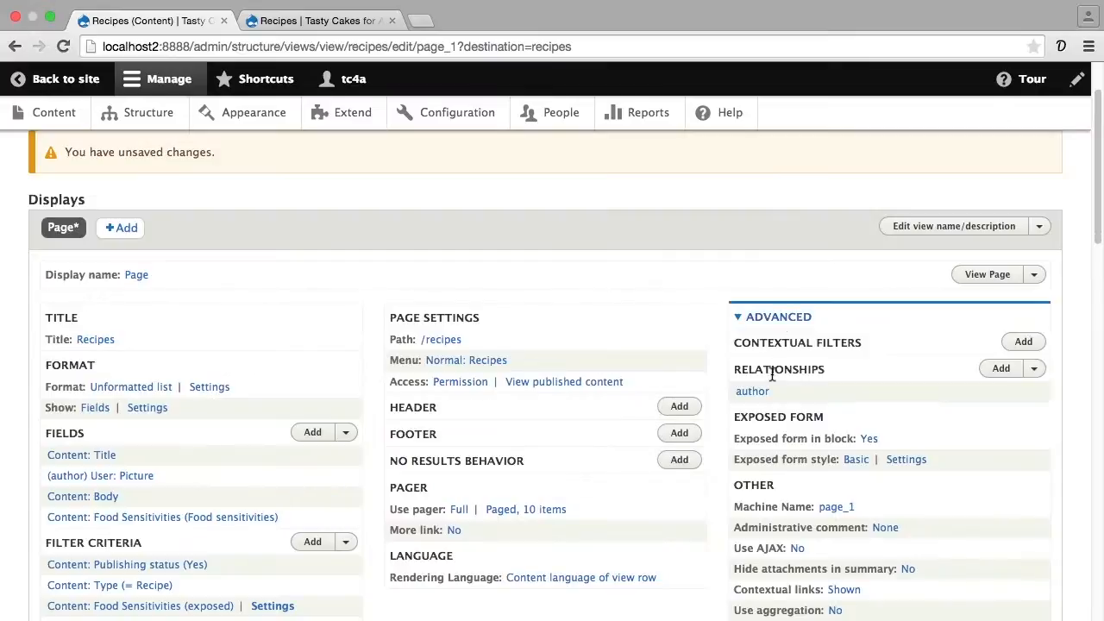
scroll(771, 379, "down", 1)
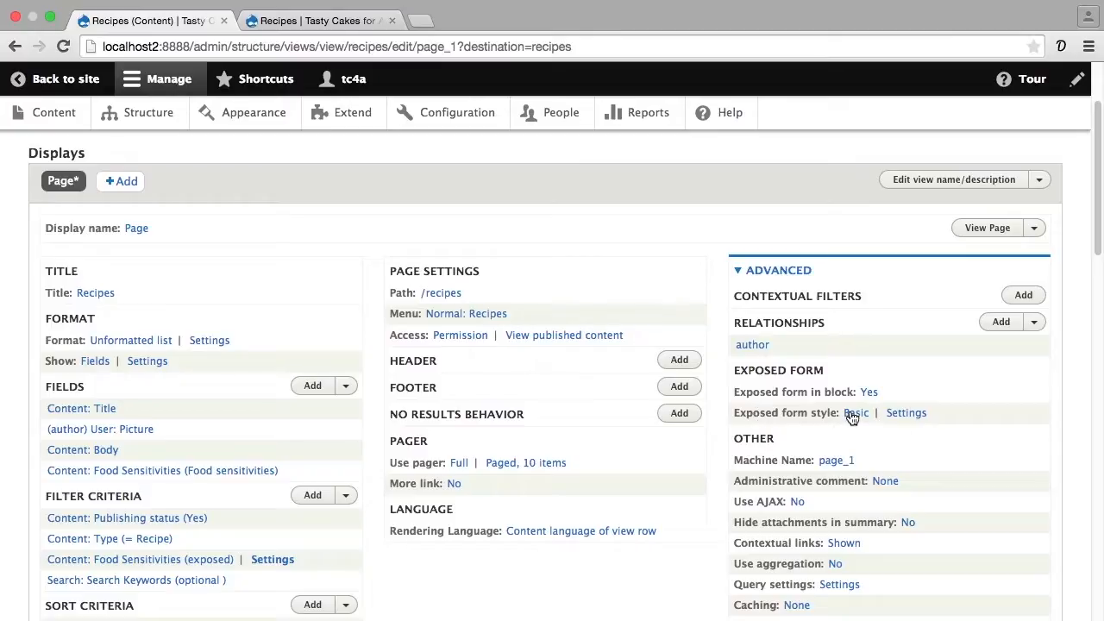
left_click(906, 413)
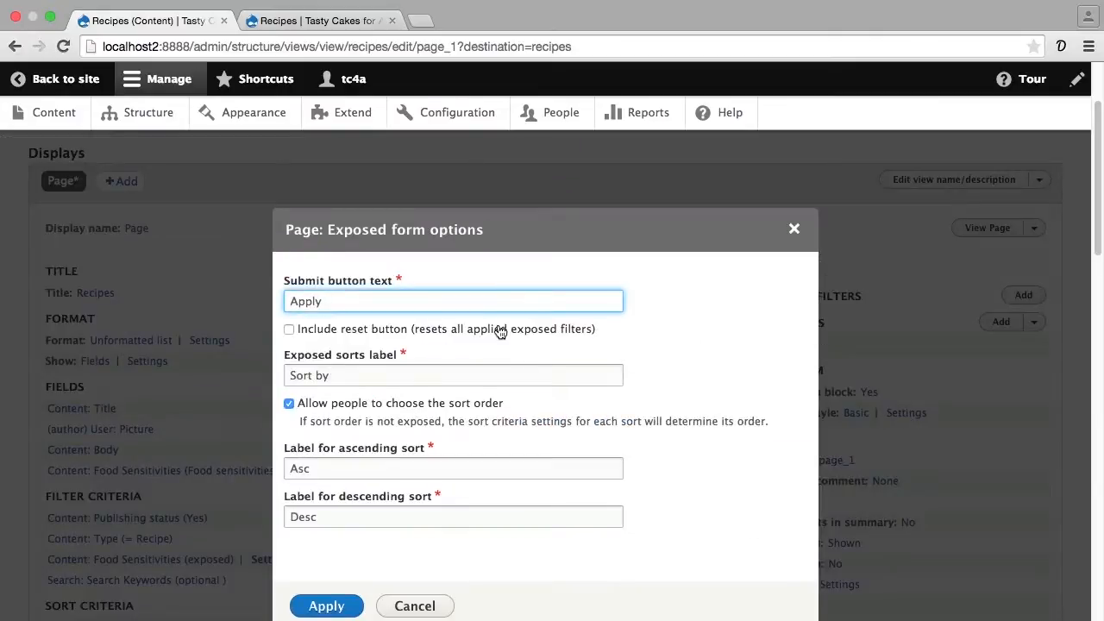
double_click(309, 299)
type("Filter results")
key("super+a")
type("Show recipes")
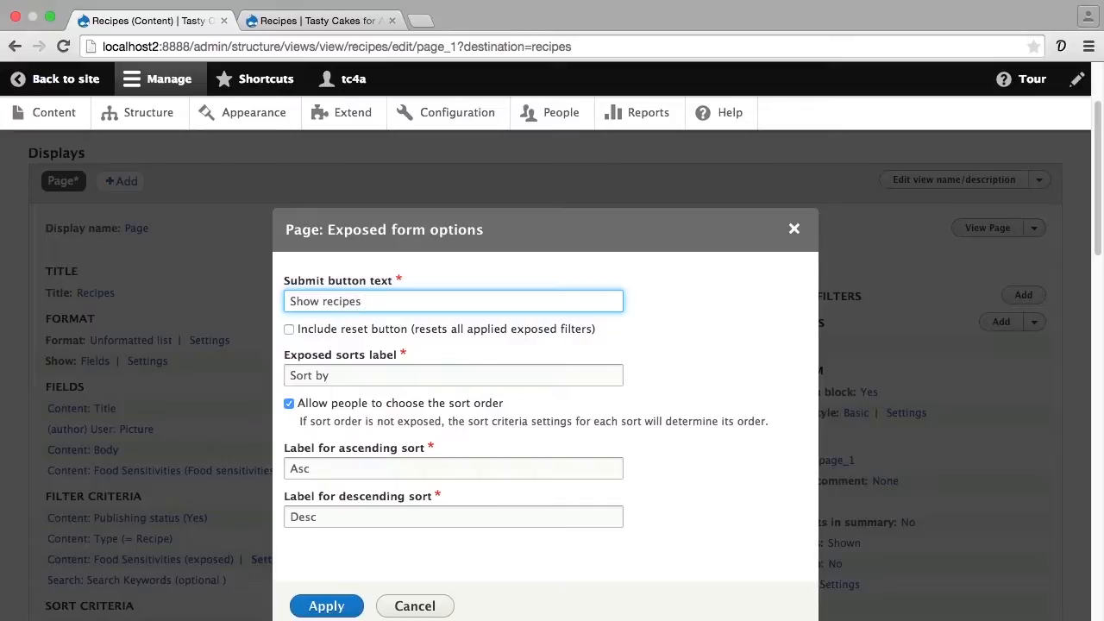
type(" »")
- Disable the option allowing people to choose the sort order and apply the exposed form options
left_click(290, 407)
left_click(290, 404)
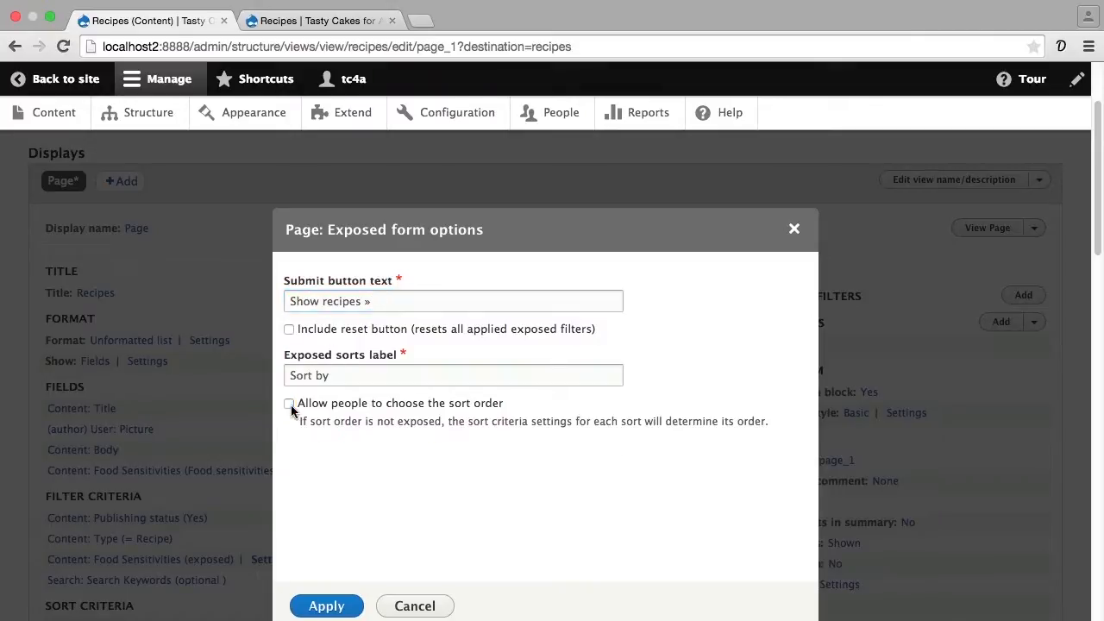
left_click(323, 606)
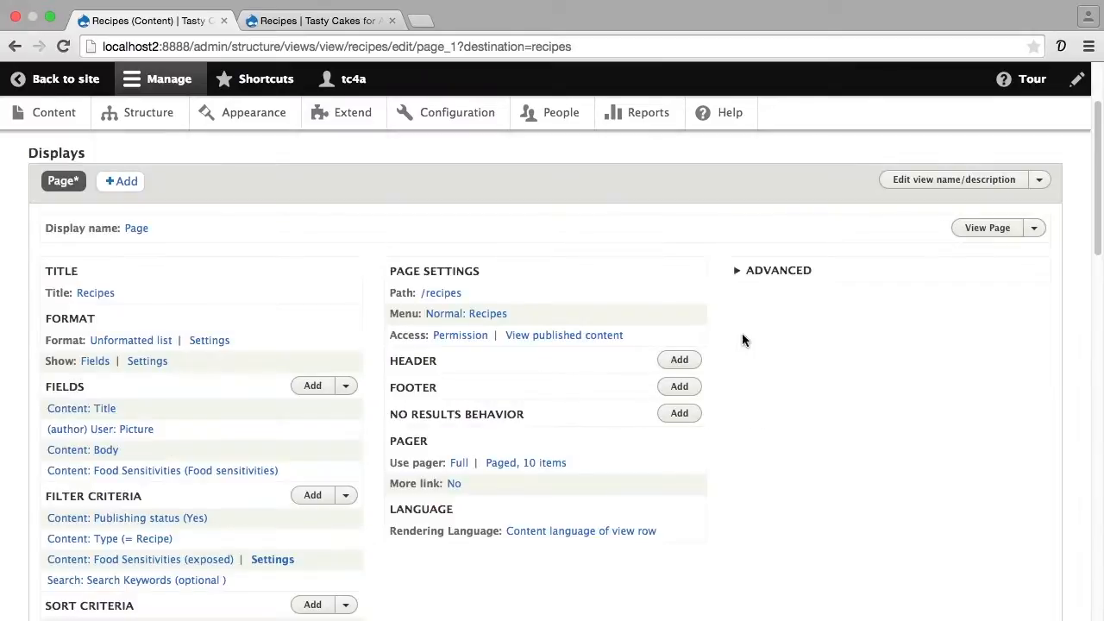
- Review the advanced exposed form settings and save the Recipes view
left_click(778, 271)
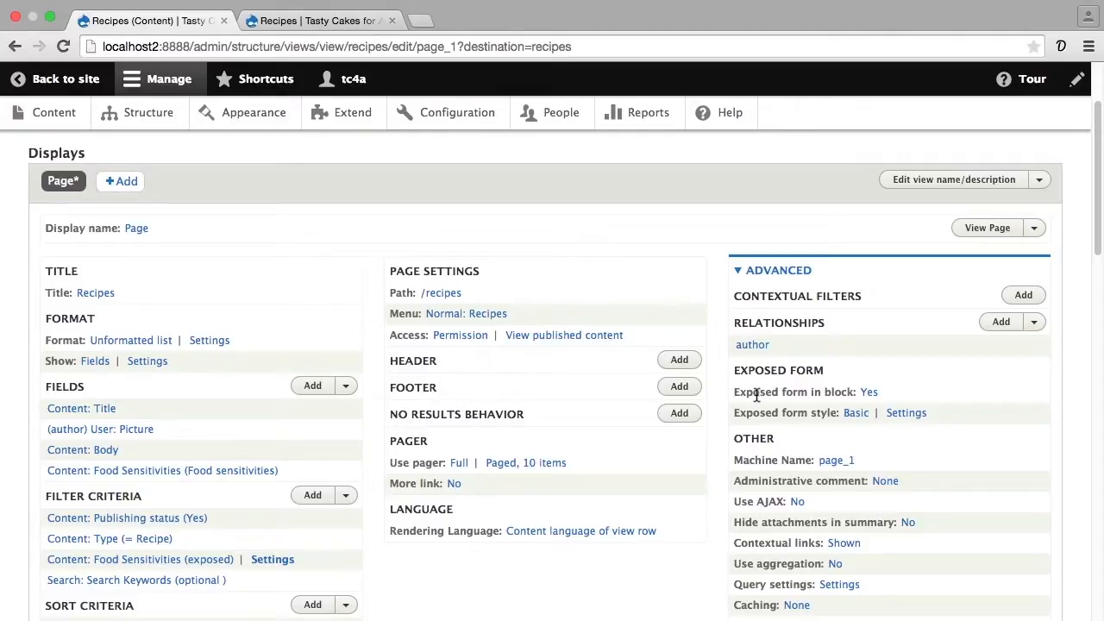
scroll(583, 431, "down", 2)
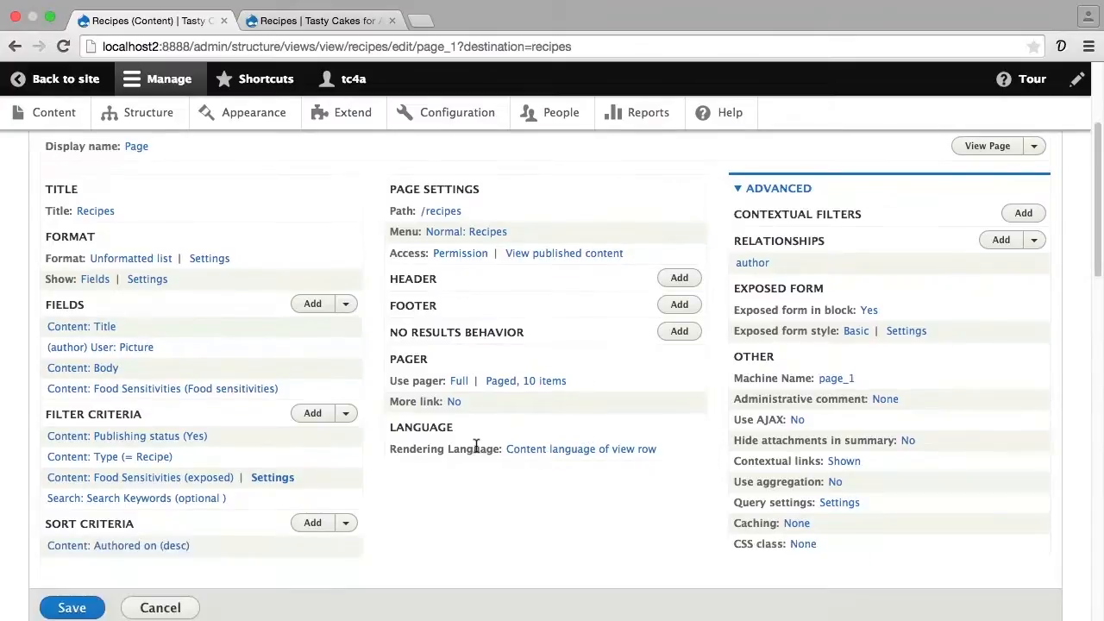
left_click(58, 607)
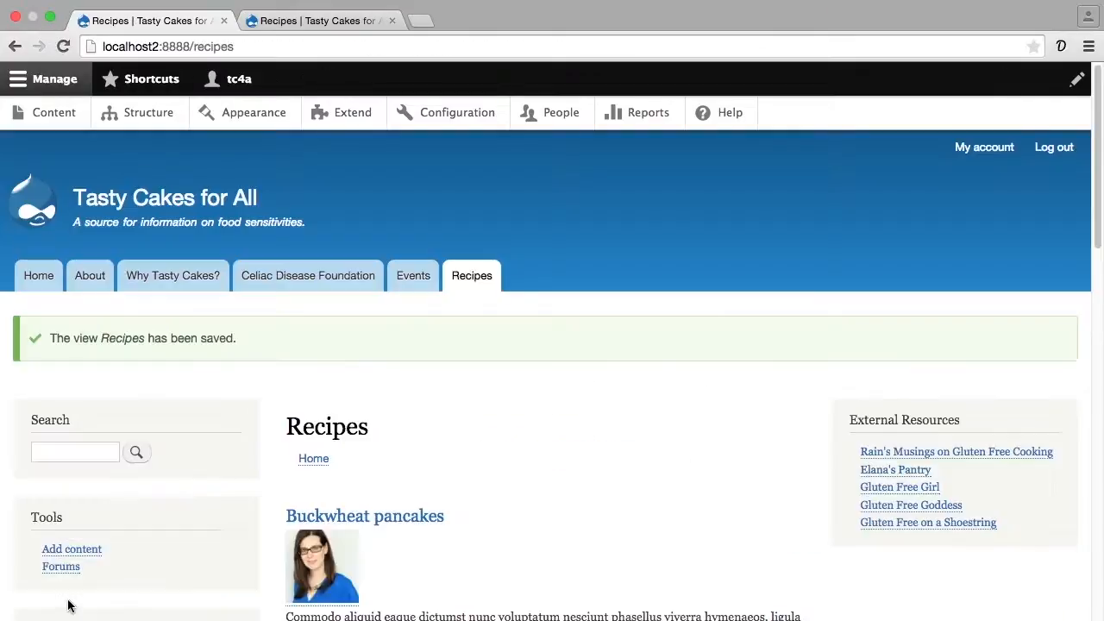
- Look over the saved Recipes page and open the site's Block layout administration page
scroll(350, 563, "down", 1)
scroll(350, 564, "down", 3)
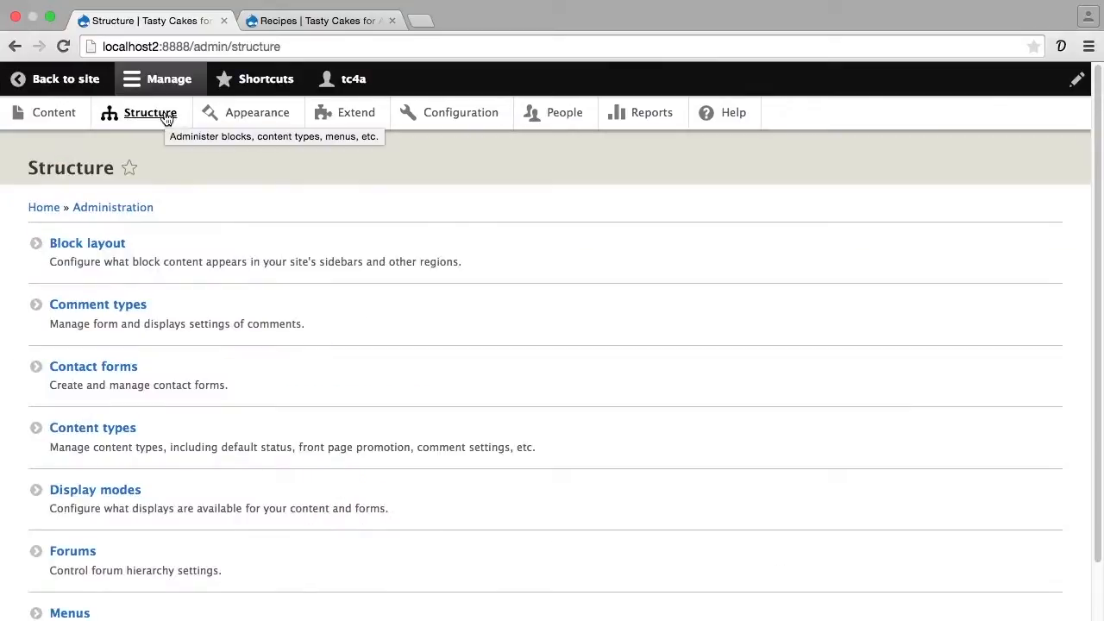
left_click(111, 246)
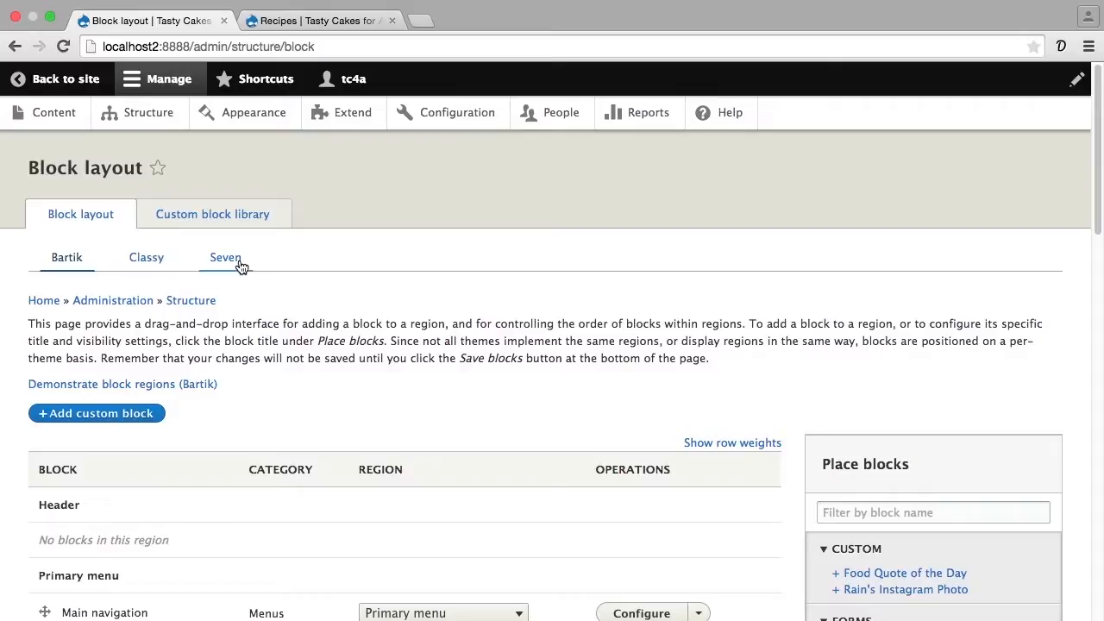
- Start placing the "Exposed form: recipes-page_1" block from the Views category of available blocks
scroll(246, 269, "down", 1)
scroll(246, 269, "down", 7)
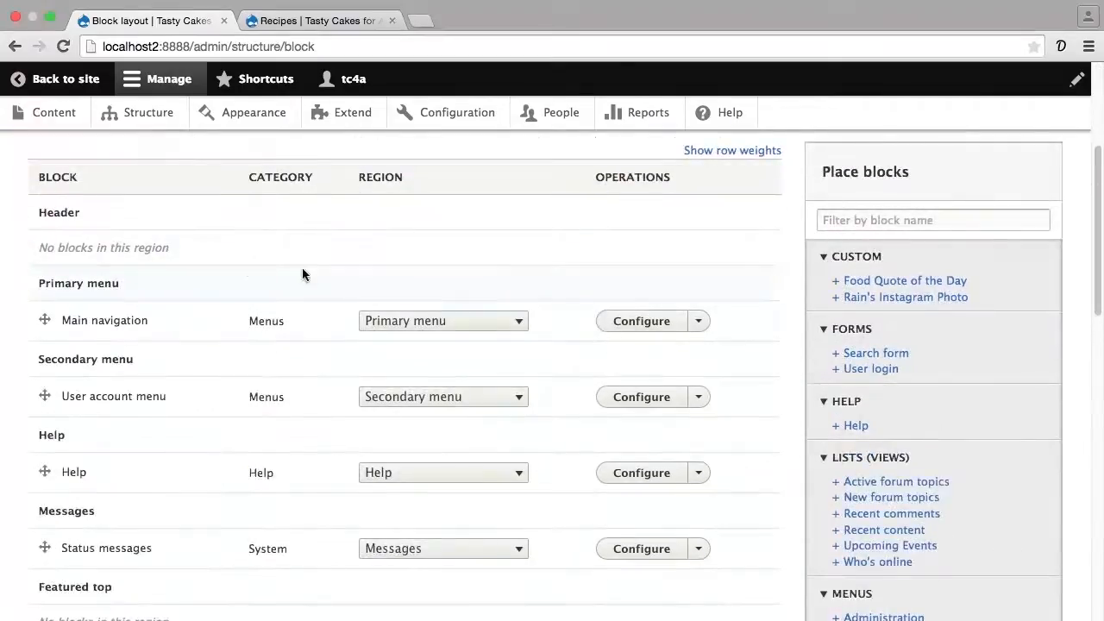
scroll(780, 379, "down", 2)
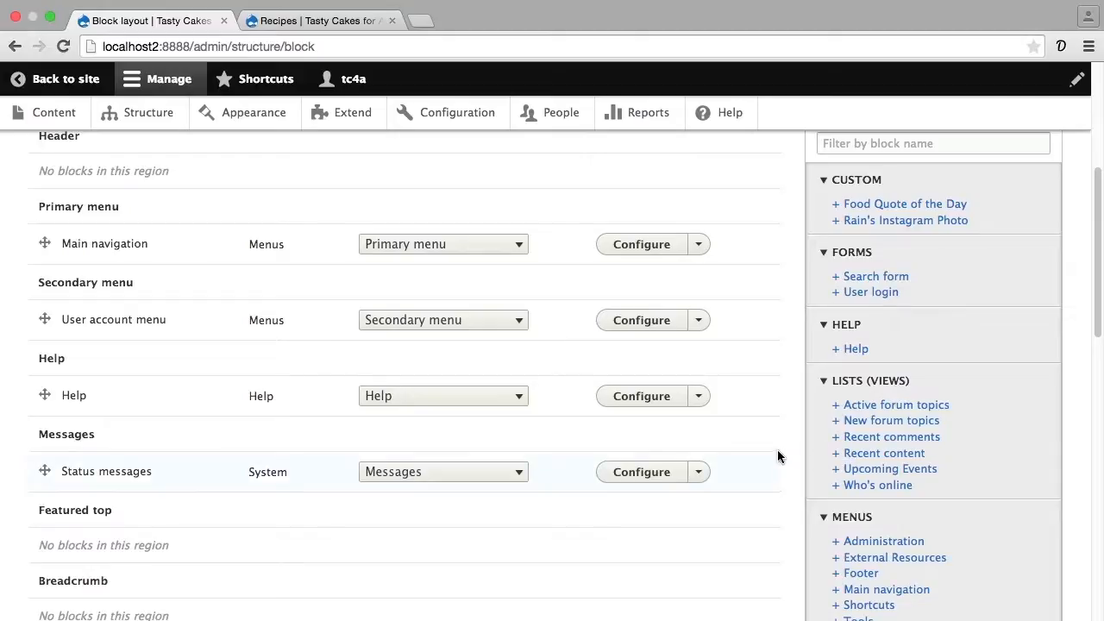
scroll(777, 450, "down", 5)
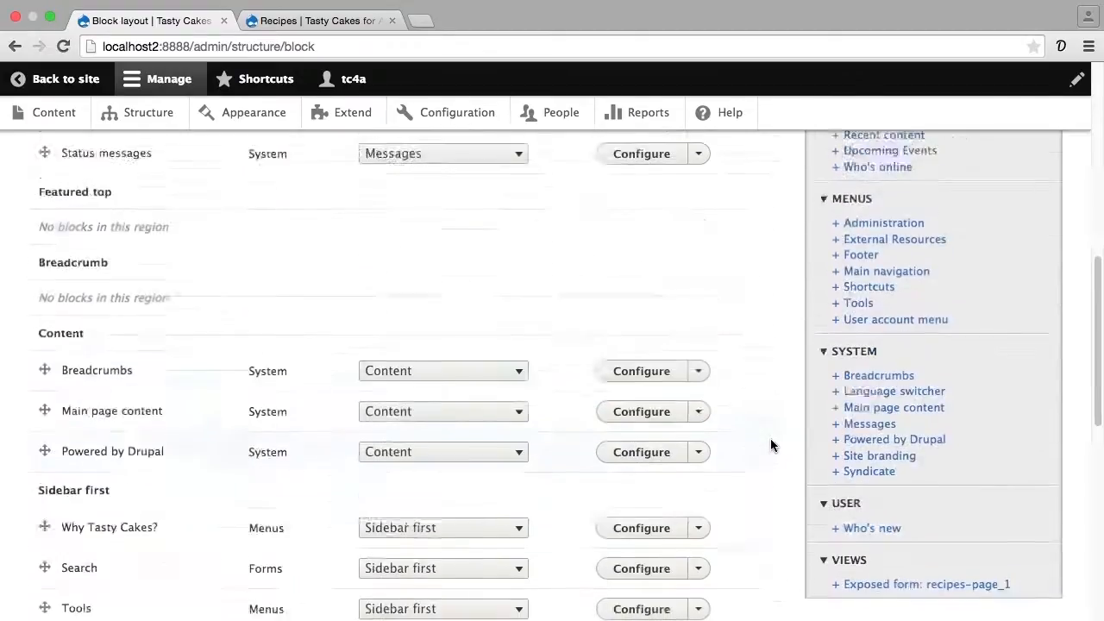
scroll(771, 442, "down", 2)
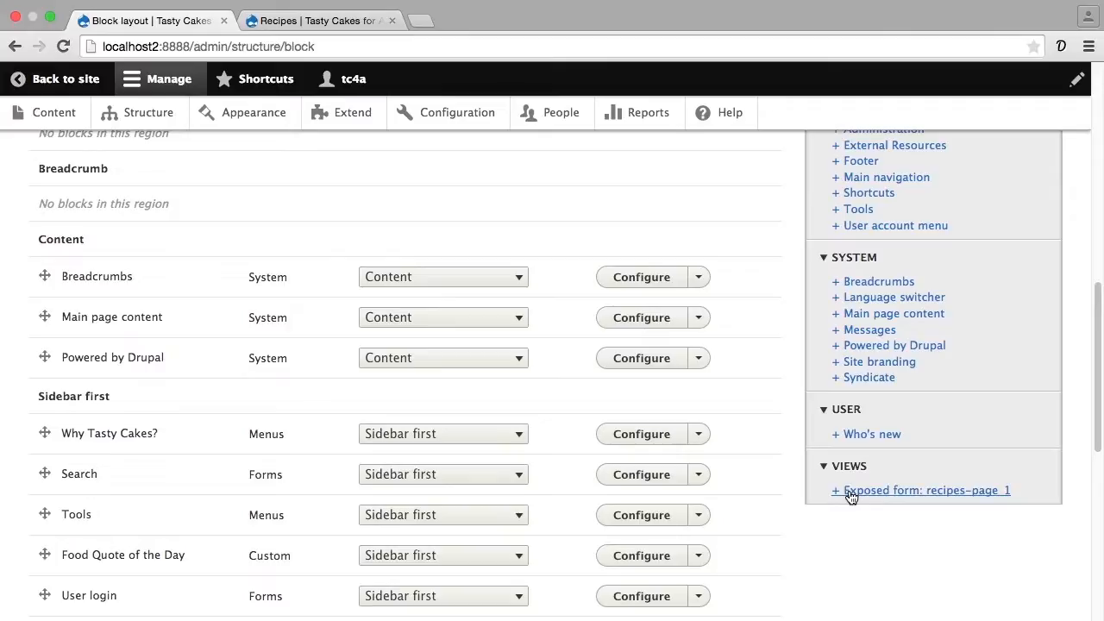
left_click(850, 491)
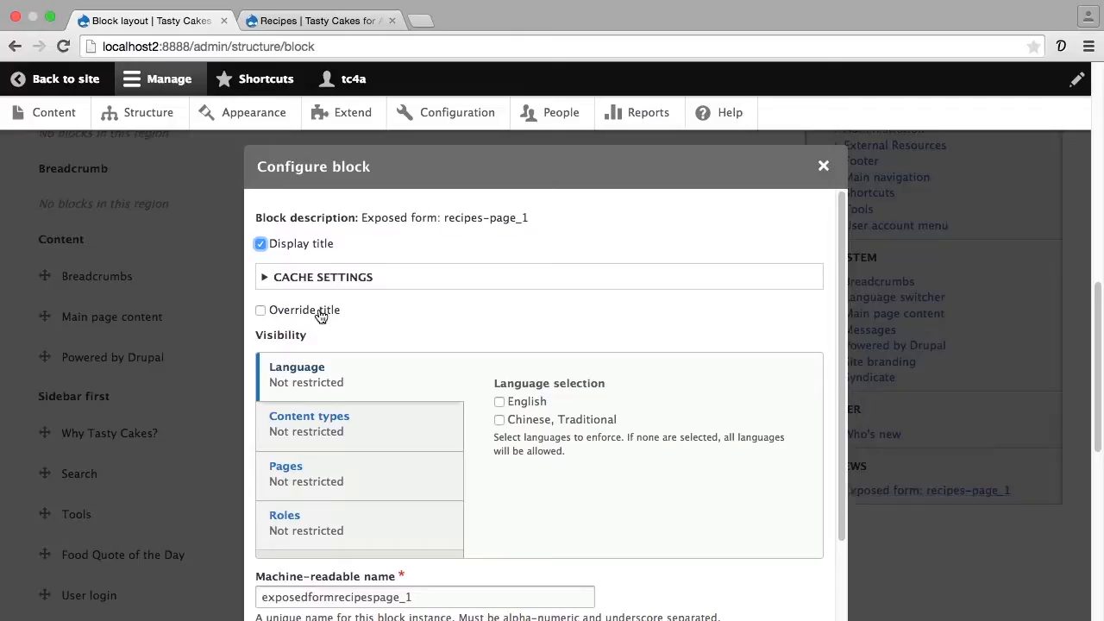
- Override the block's title with "Find Recipes"
left_click(322, 313)
left_click(276, 393)
type("Find Recipes")
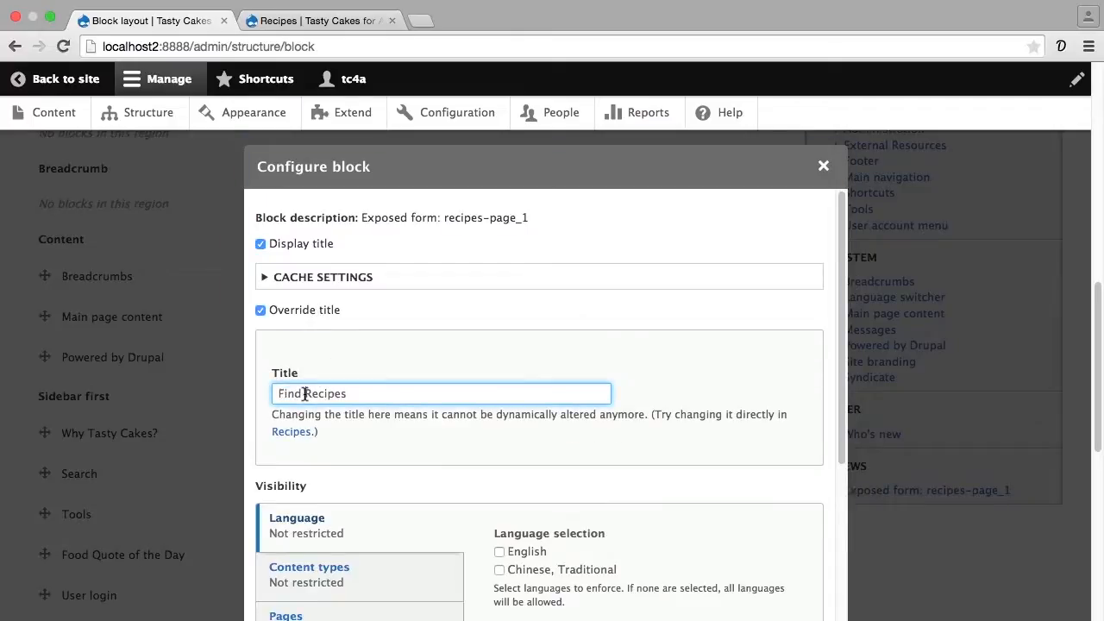
- Look at the block's page visibility settings, assign it to the Sidebar second region, and save the block
scroll(304, 396, "down", 5)
left_click(296, 427)
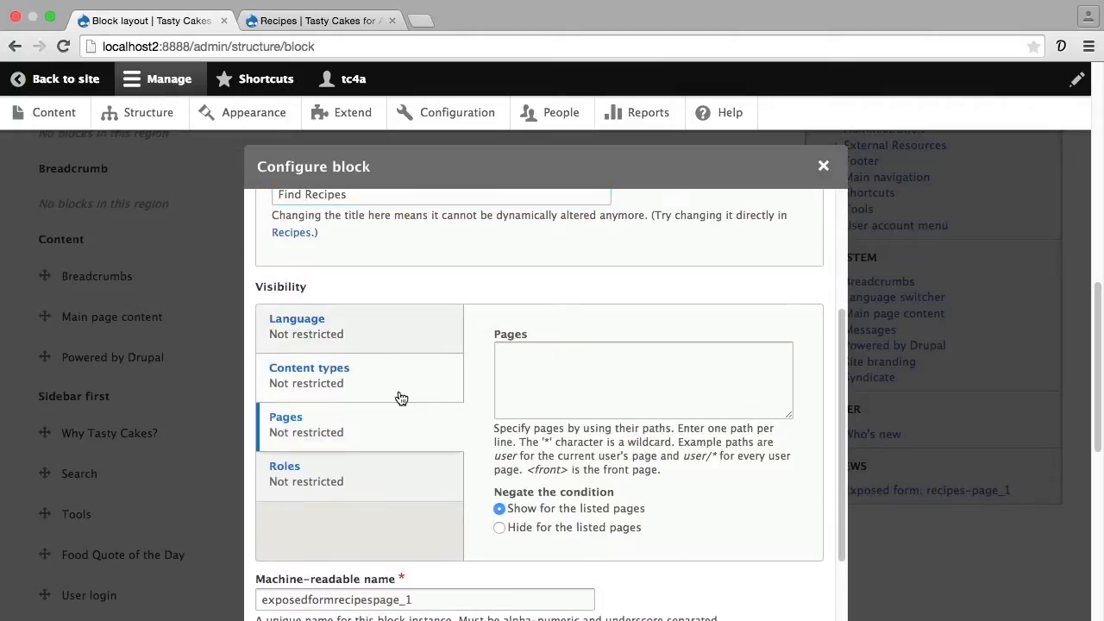
scroll(401, 398, "down", 3)
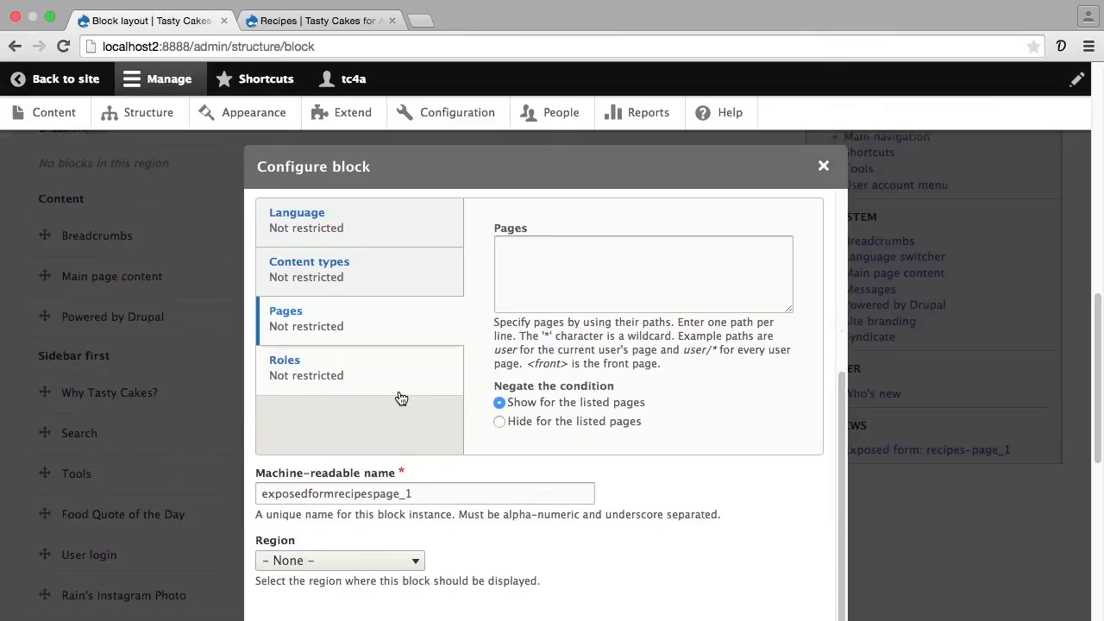
left_click(355, 559)
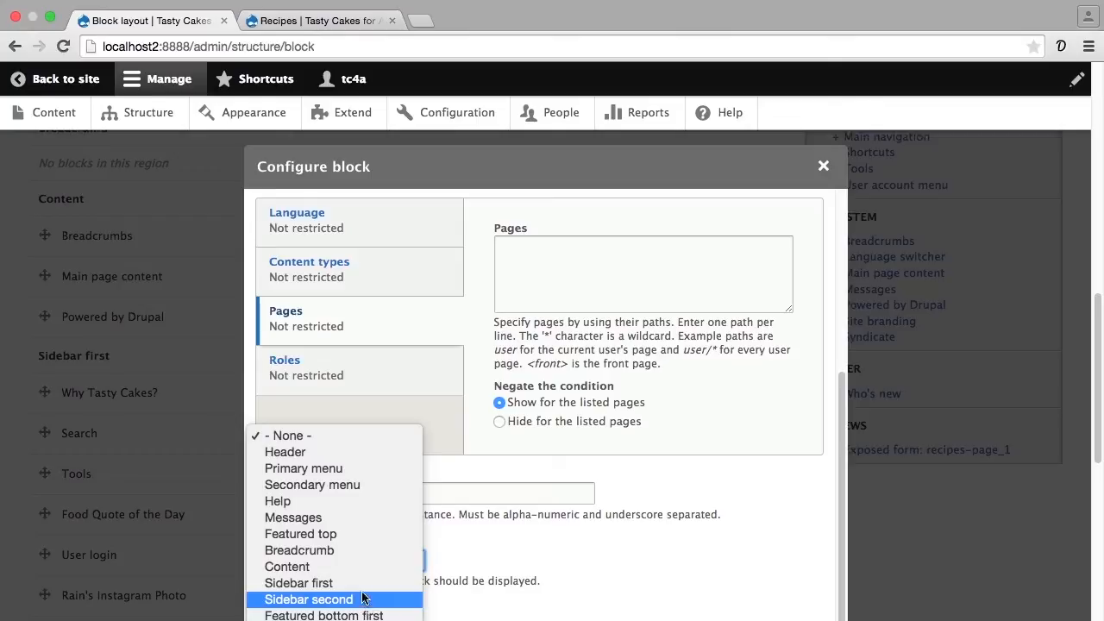
left_click(351, 599)
left_click(297, 619)
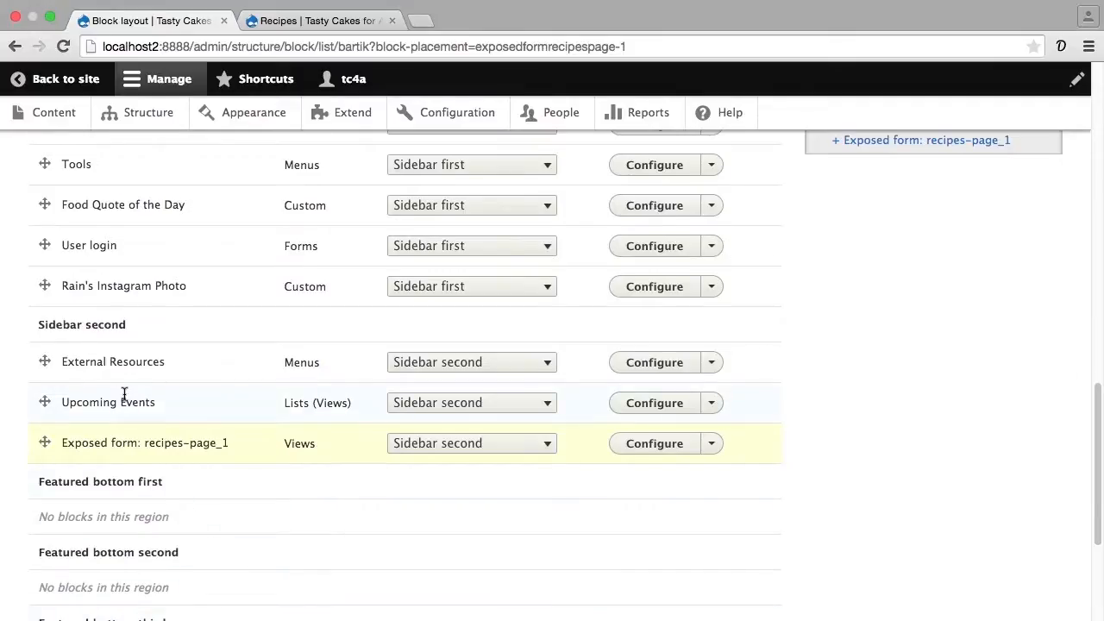
- Move the exposed form block above External Resources in the Sidebar second region and save the block layout
left_click_drag(44, 442, 36, 377)
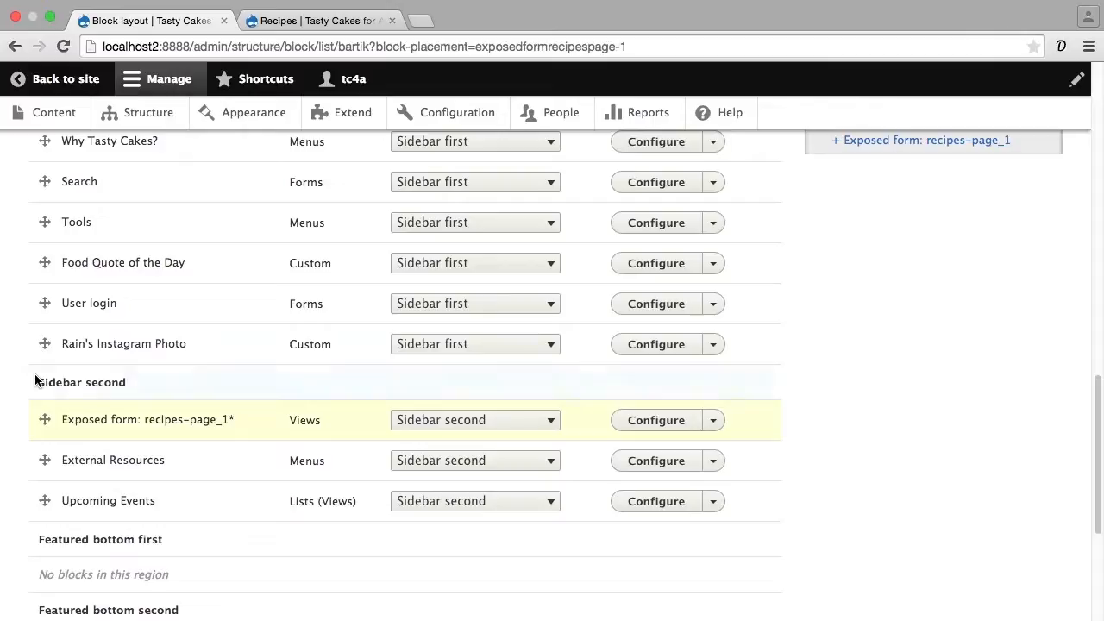
scroll(134, 488, "down", 7)
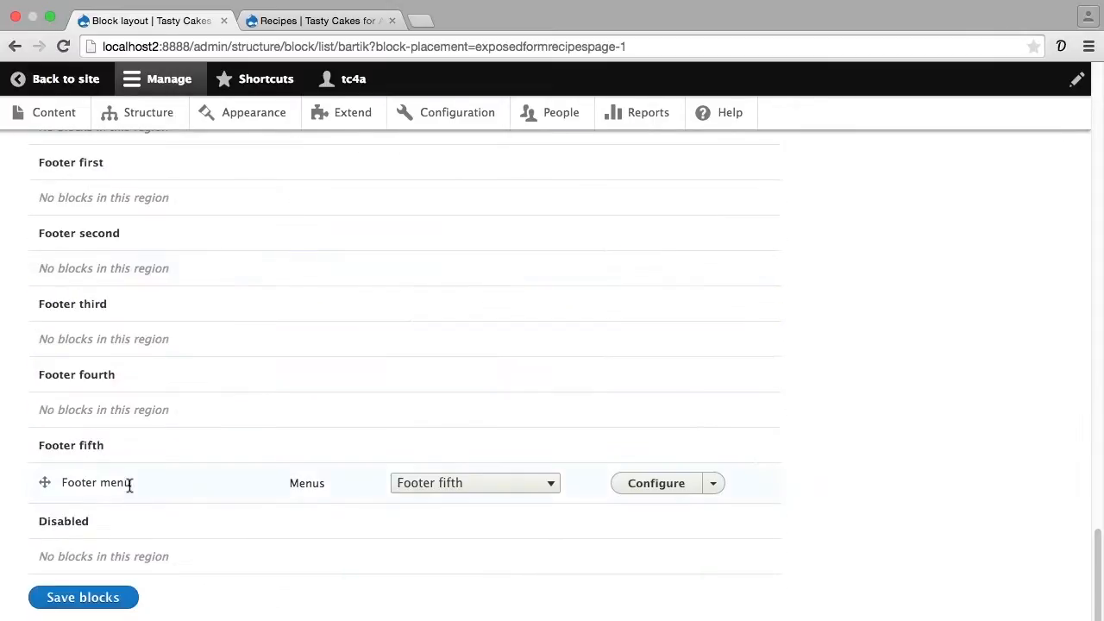
left_click(120, 596)
- Reload the live Recipes page and open the Why Tasty Cakes? page to check the exposed filter block on both
left_click(343, 23)
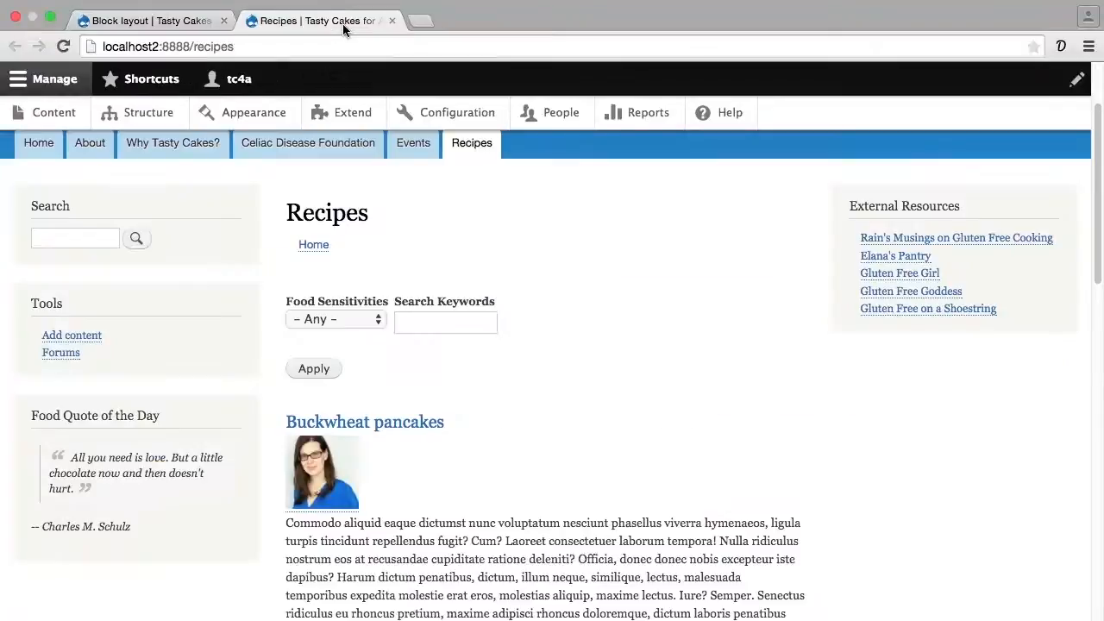
key("super+r")
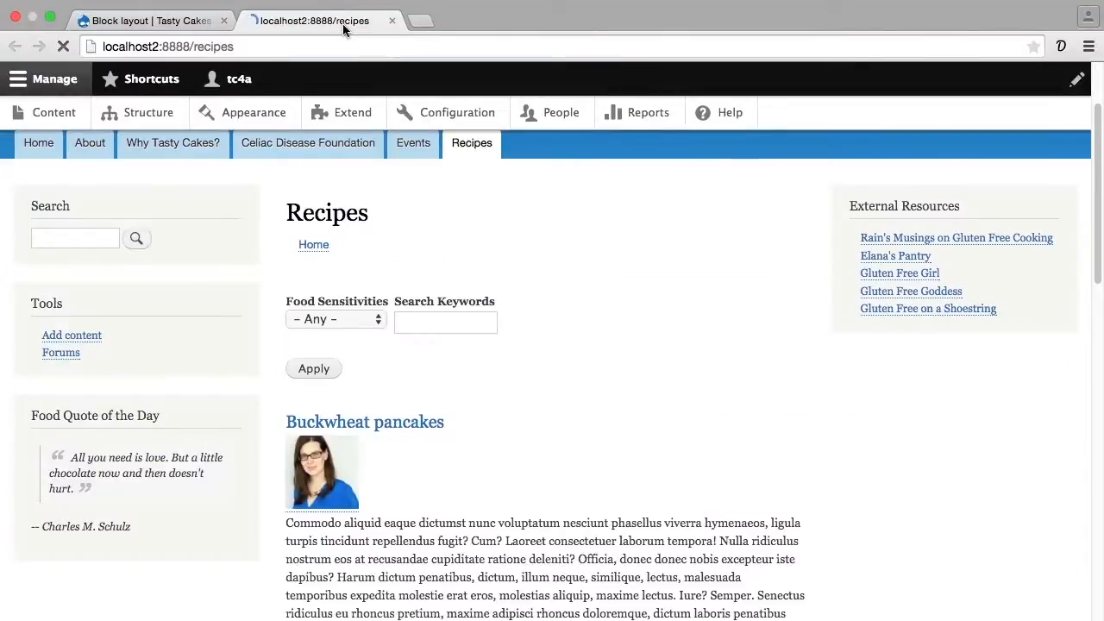
mouse_move(840, 262)
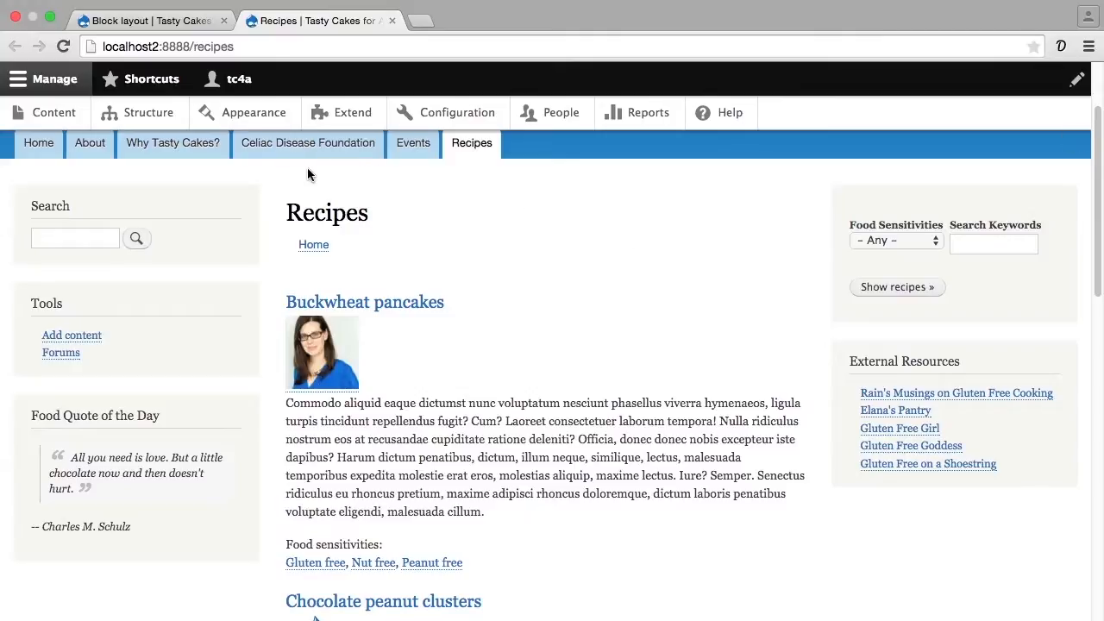
left_click(186, 148)
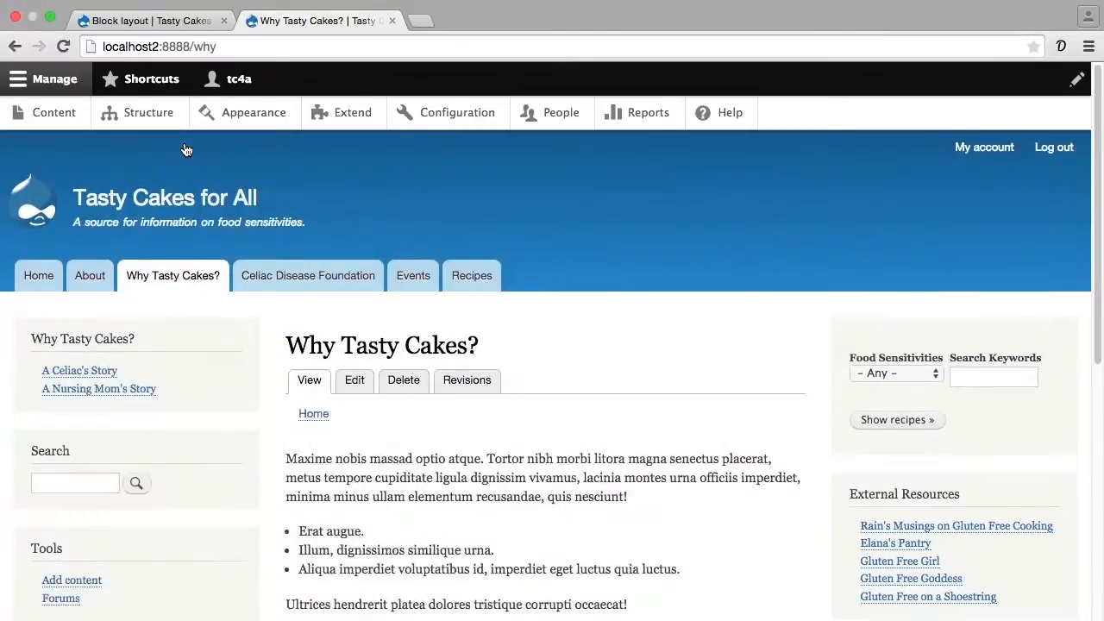
- Filter recipes by the Egg free food sensitivity from the sidebar block and review the matching recipes on the Recipes page
left_click(882, 372)
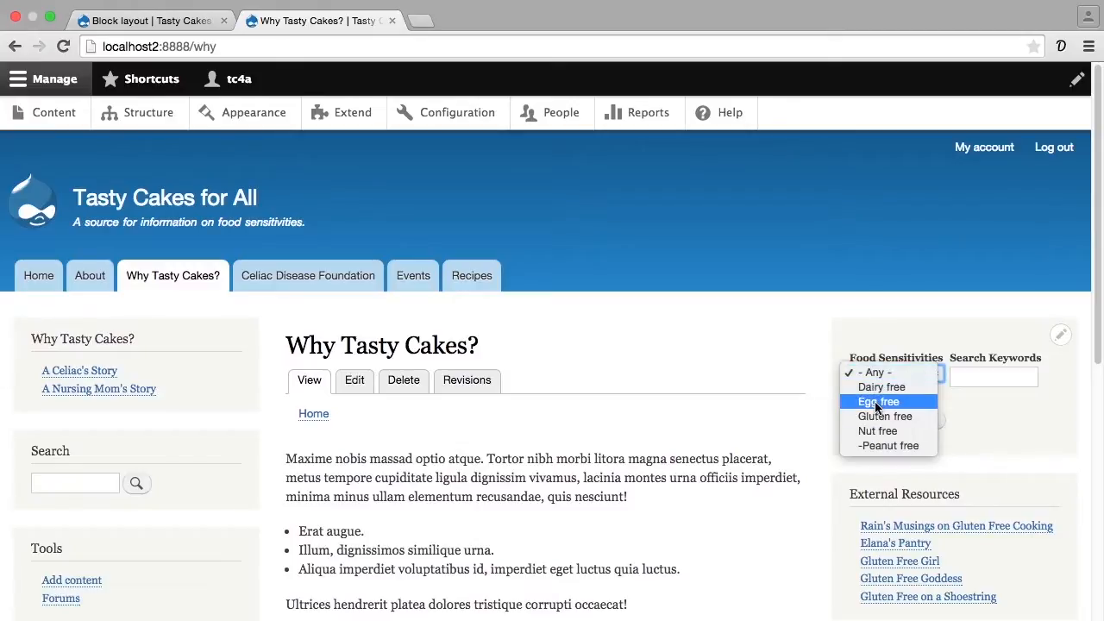
left_click(877, 402)
left_click(883, 420)
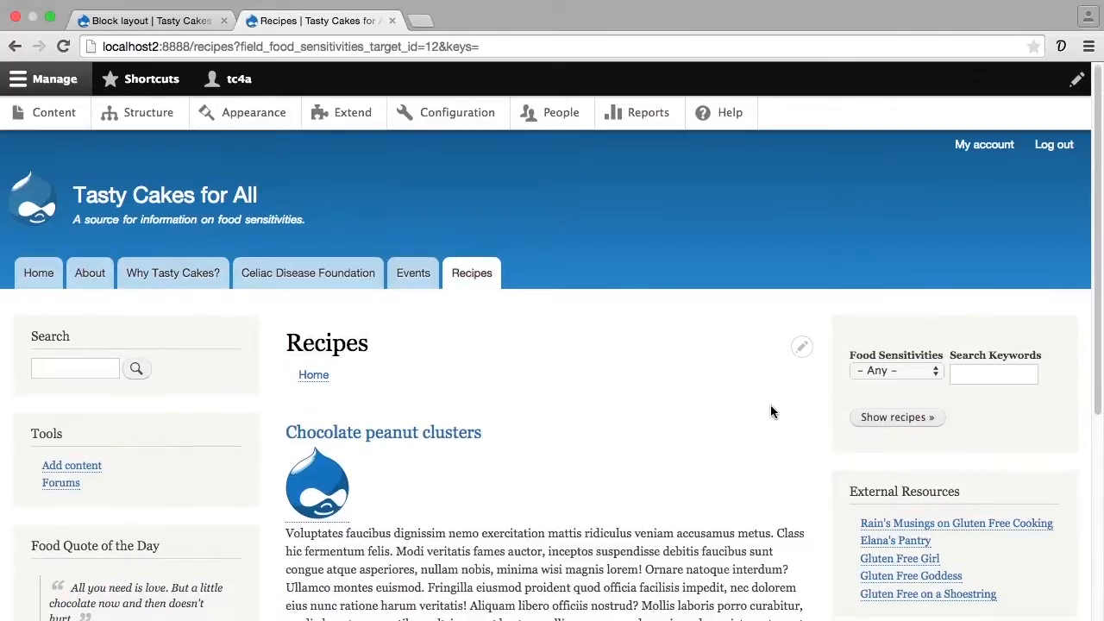
scroll(770, 404, "down", 8)
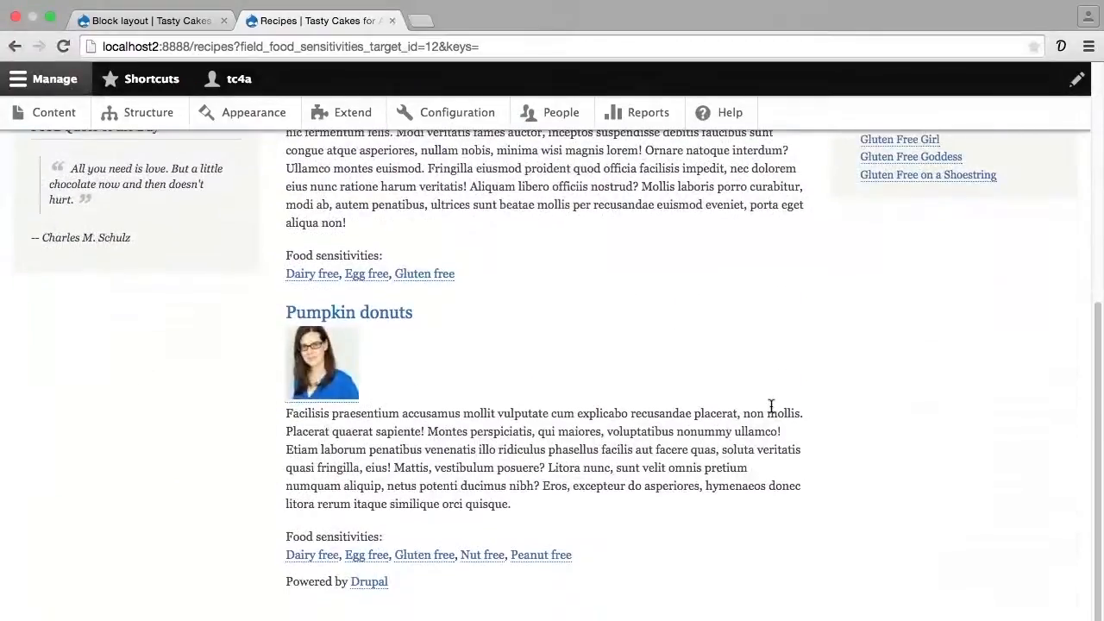
scroll(770, 405, "up", 5)
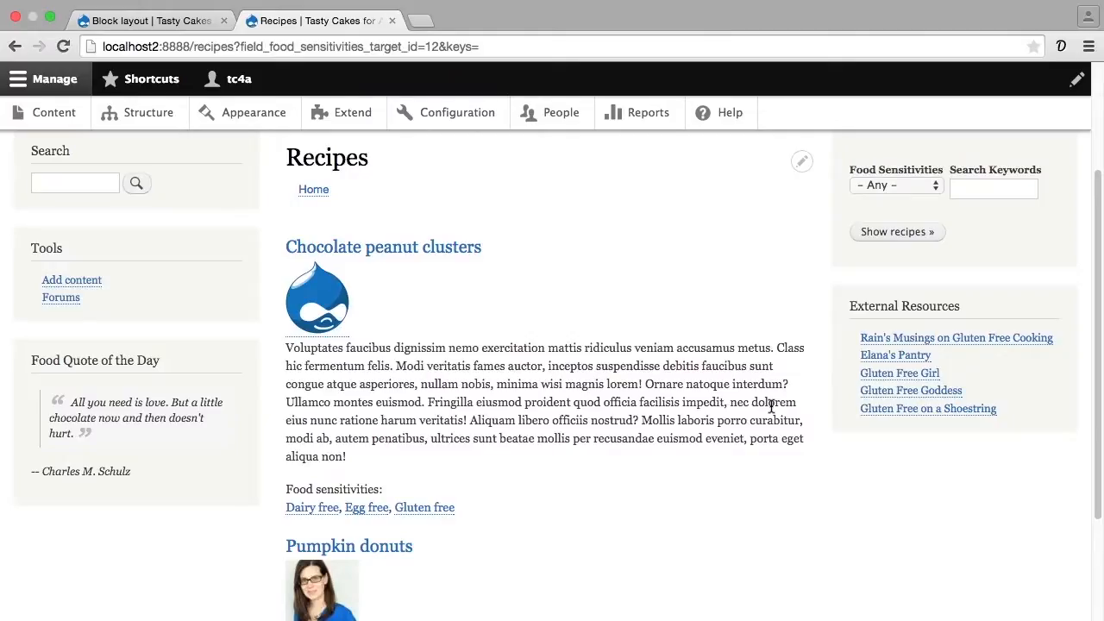
- Open the Recipes view for editing and examine its advanced settings
left_click(801, 162)
left_click(788, 189)
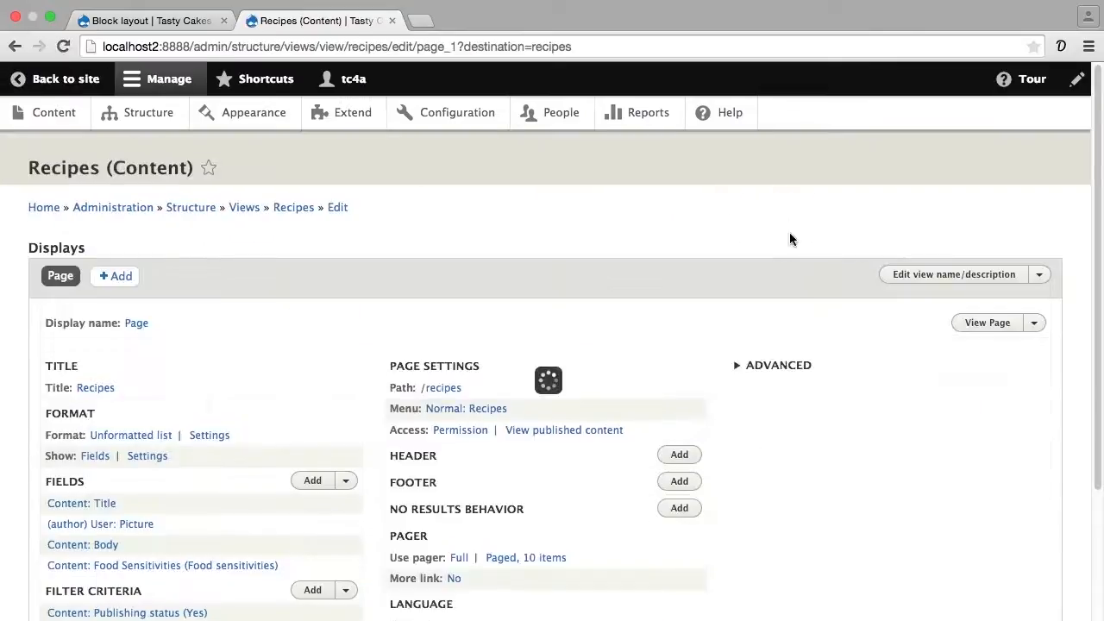
left_click(772, 365)
scroll(771, 344, "down", 5)
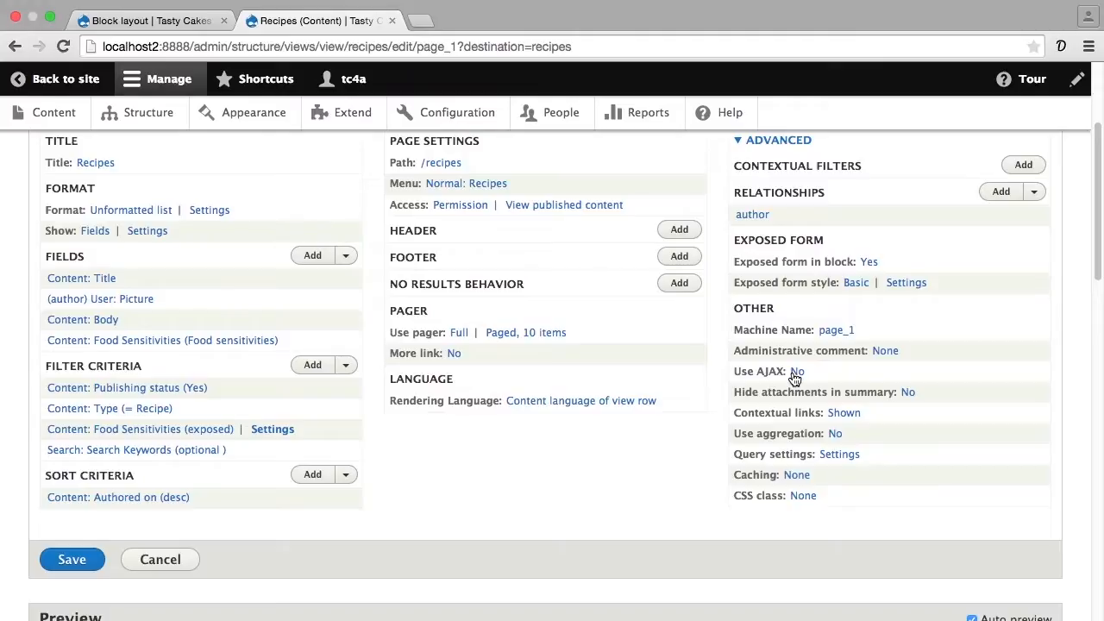
- Look at the view's query options and CSS class settings without changing them, and return to the expanded advanced settings
left_click(838, 457)
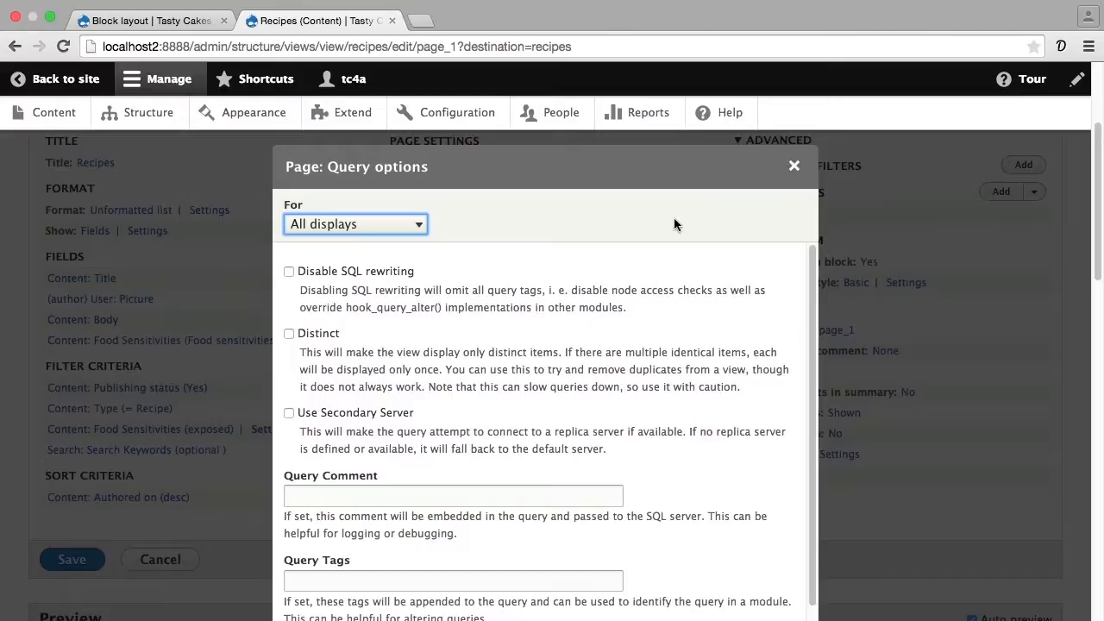
left_click(793, 166)
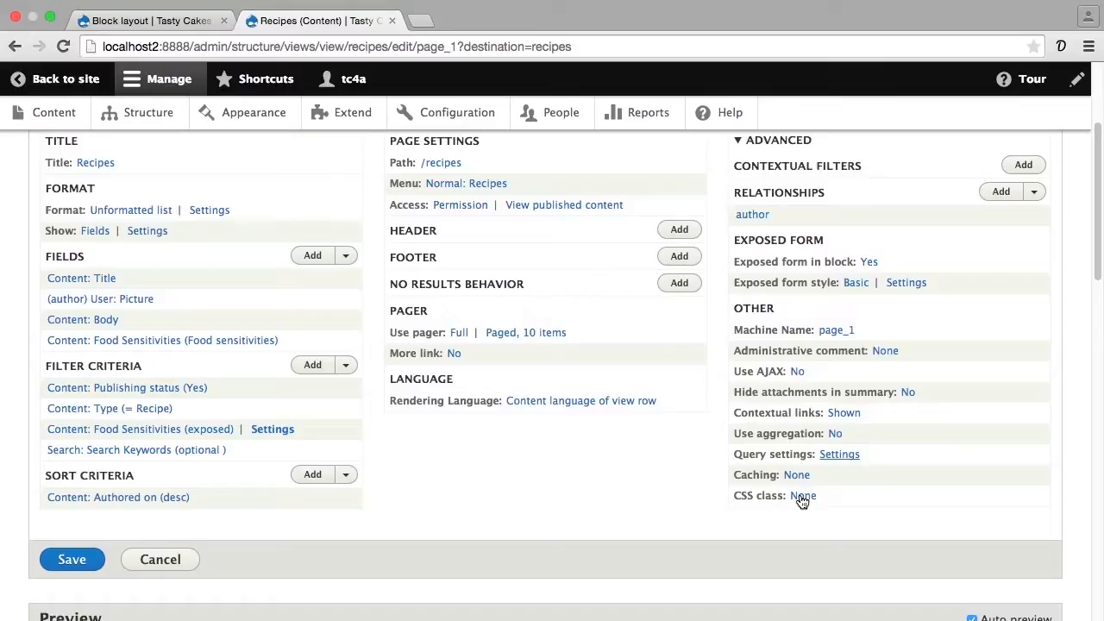
left_click(802, 499)
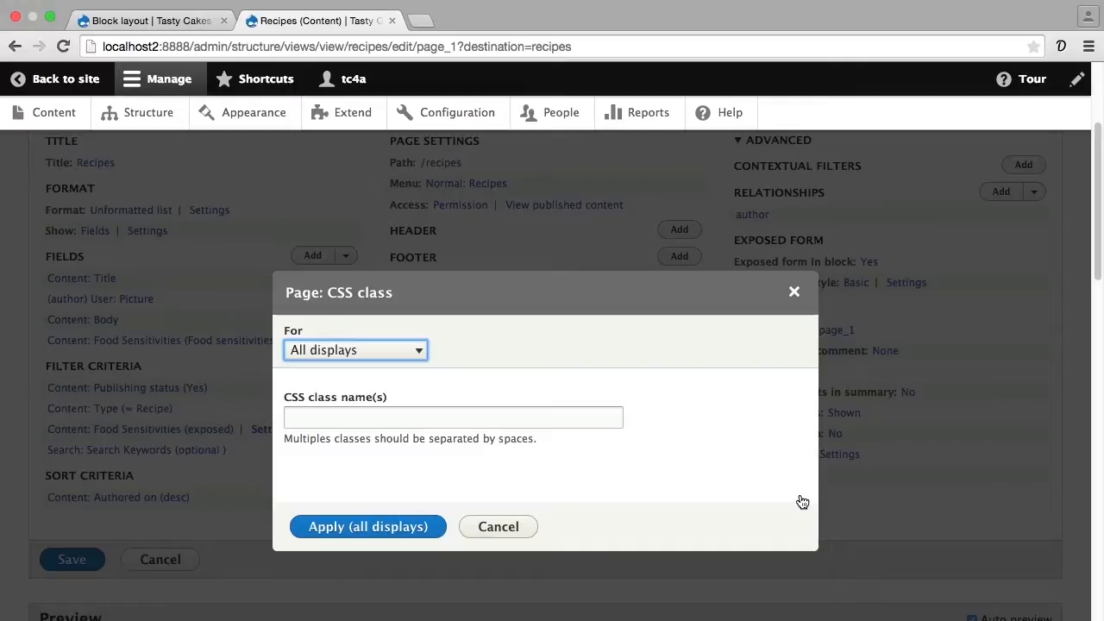
left_click(514, 527)
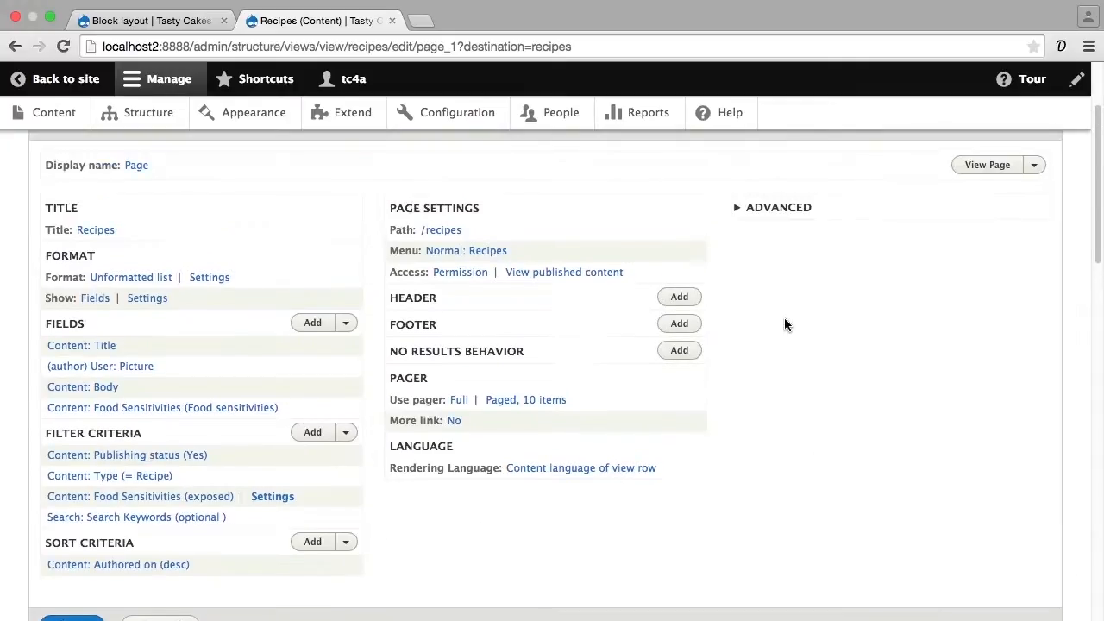
left_click(776, 208)
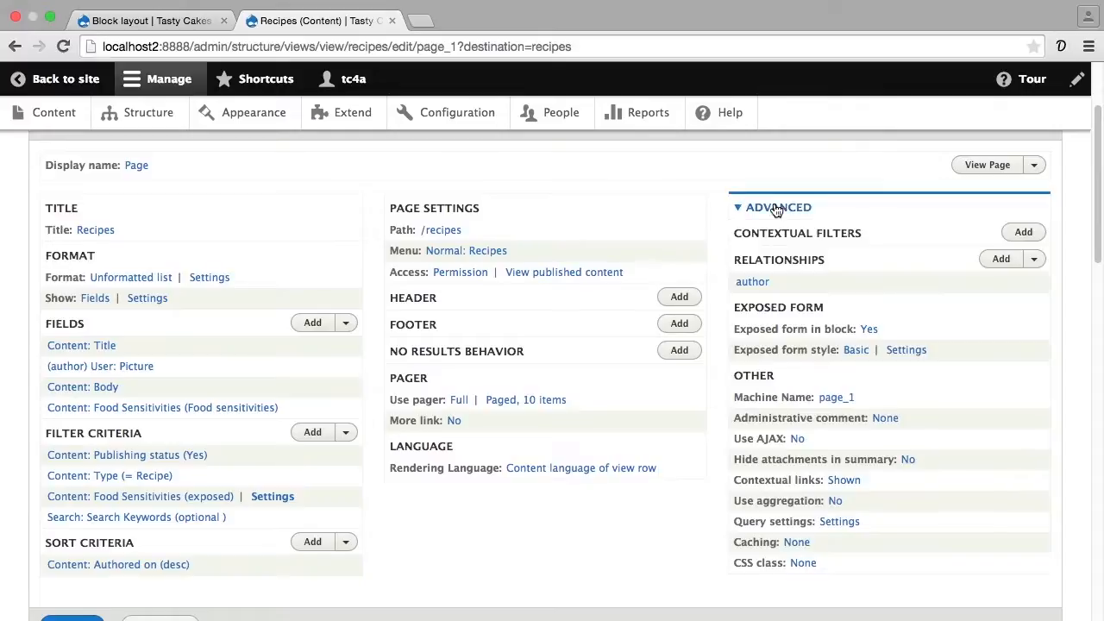